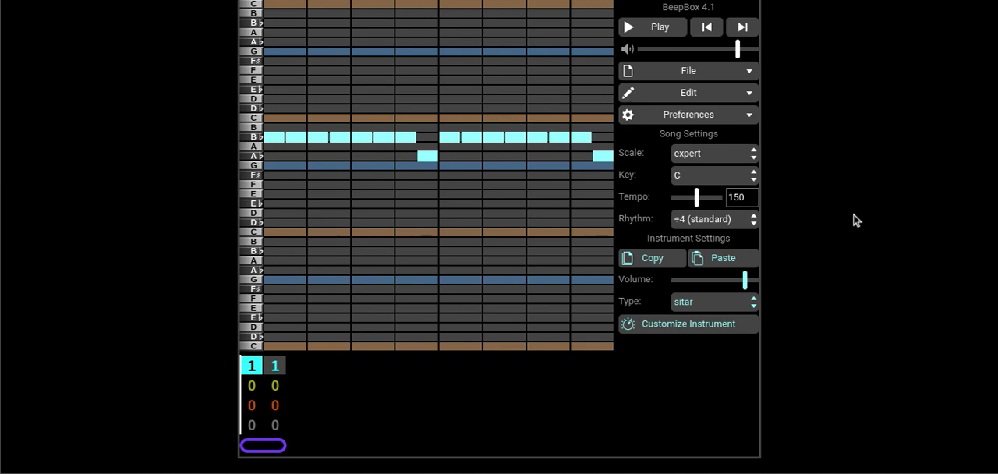
{"action": "left_click", "coordinate": [742, 300]}
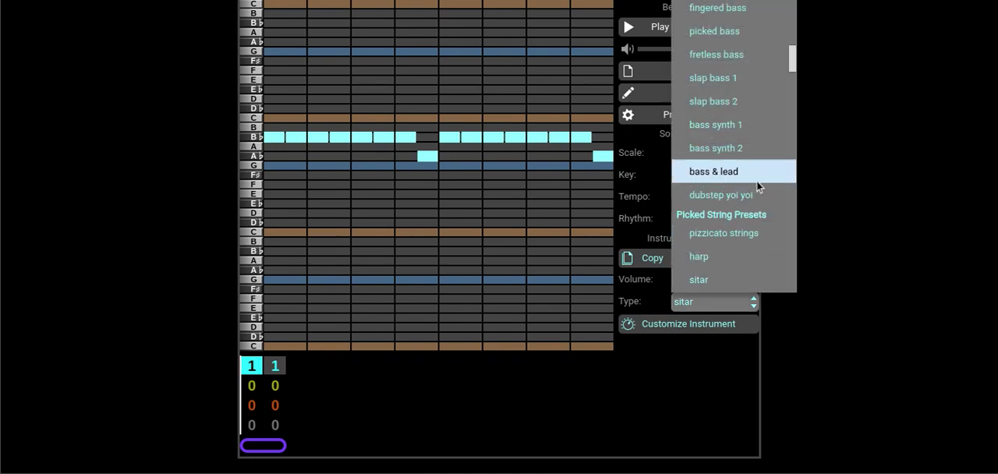
{"action": "scroll", "coordinate": [757, 31], "scroll_direction": "up", "scroll_amount": 3}
{"action": "scroll", "coordinate": [754, 34], "scroll_direction": "up", "scroll_amount": 4}
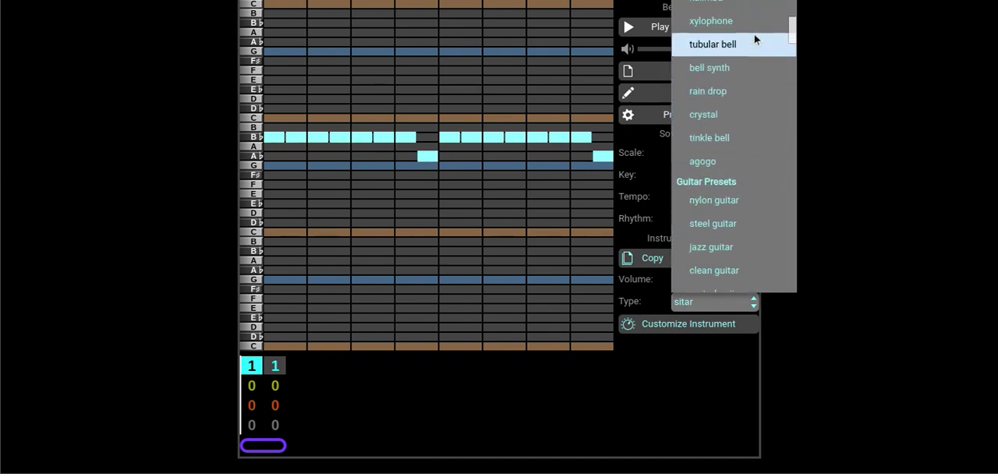
{"action": "scroll", "coordinate": [750, 44], "scroll_direction": "up", "scroll_amount": 4}
{"action": "scroll", "coordinate": [740, 49], "scroll_direction": "up", "scroll_amount": 4}
{"action": "scroll", "coordinate": [741, 71], "scroll_direction": "down", "scroll_amount": 5}
{"action": "scroll", "coordinate": [741, 72], "scroll_direction": "down", "scroll_amount": 4}
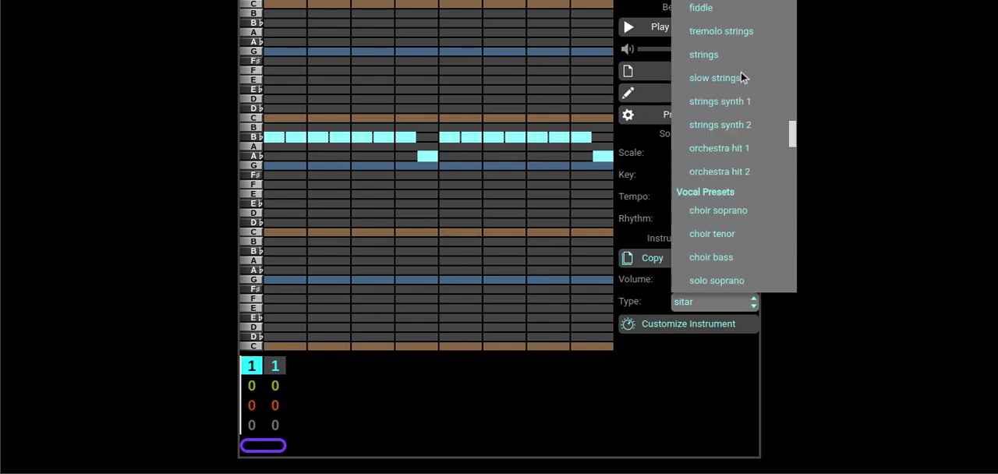
{"action": "scroll", "coordinate": [741, 72], "scroll_direction": "up", "scroll_amount": 3}
{"action": "key", "text": "Escape"}
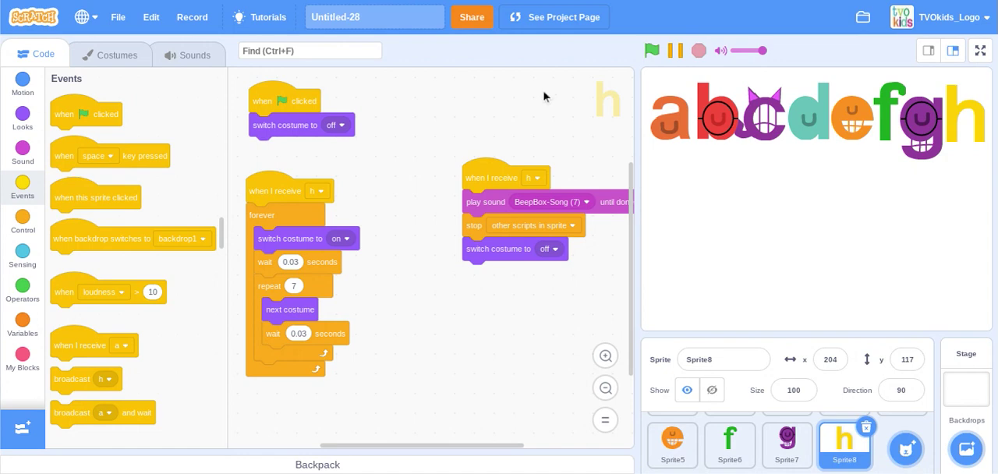
{"action": "left_click_drag", "start_coordinate": [522, 113], "coordinate": [524, 153]}
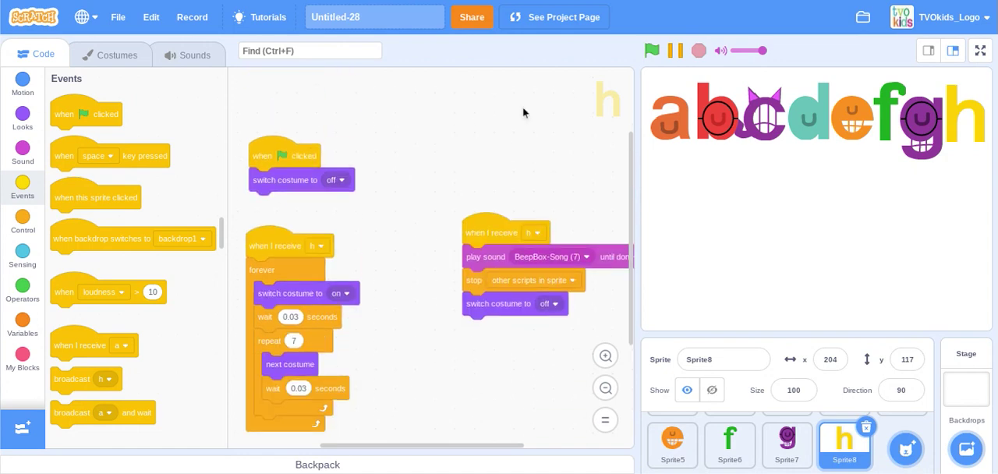